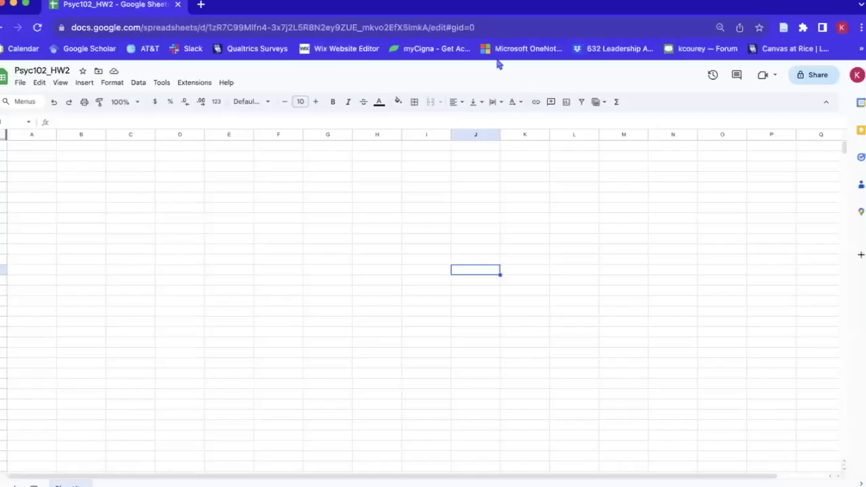
Step: Copy jamovi's Frequencies of KC_Marital_Relabel table to the clipboard using the table's Copy action
left_click(78, 220)
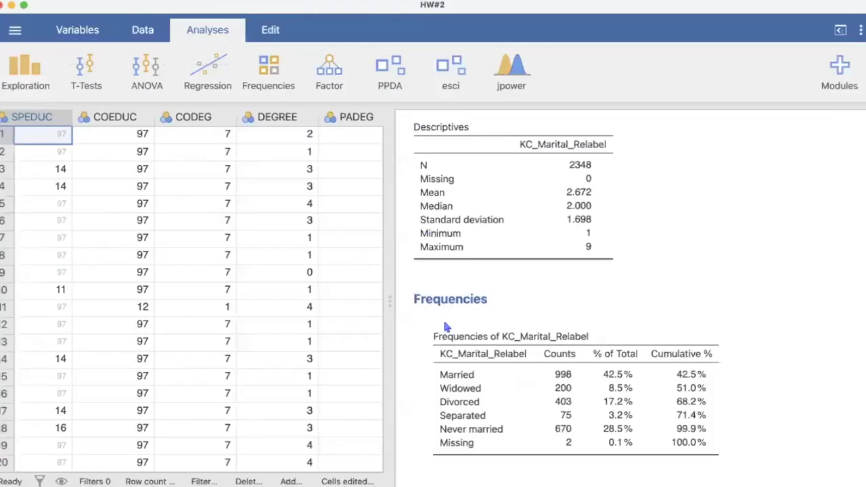
right_click(628, 421)
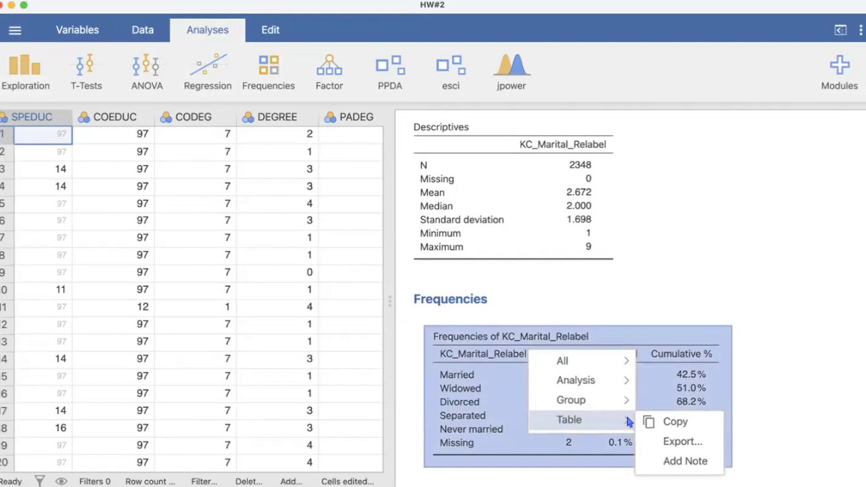
left_click(675, 422)
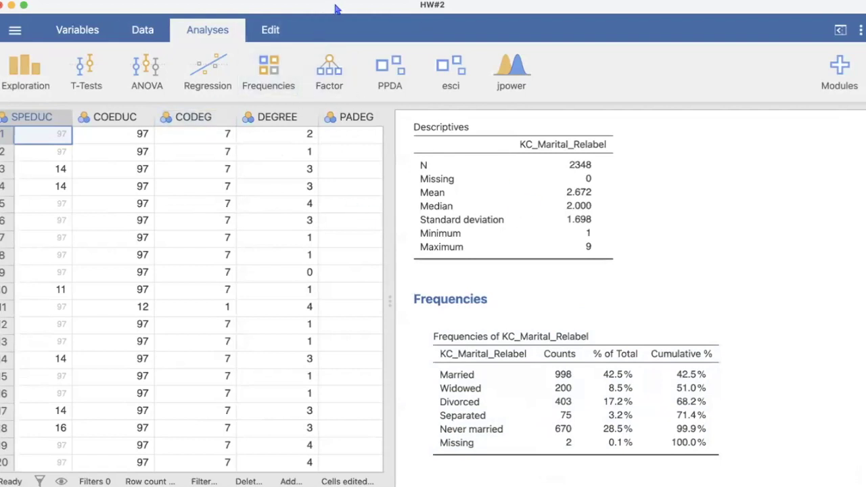
Step: Paste the copied frequency table into cell A1 of the Psyc102_HW2 sheet
key("super+Tab")
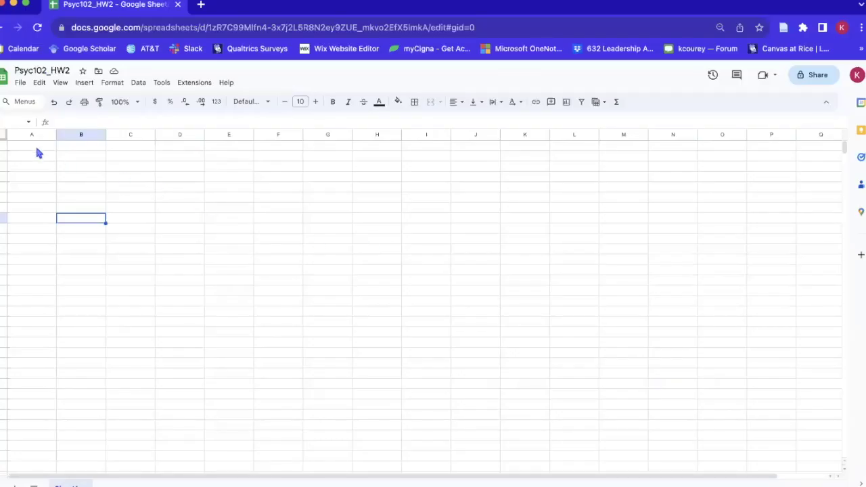
left_click(37, 148)
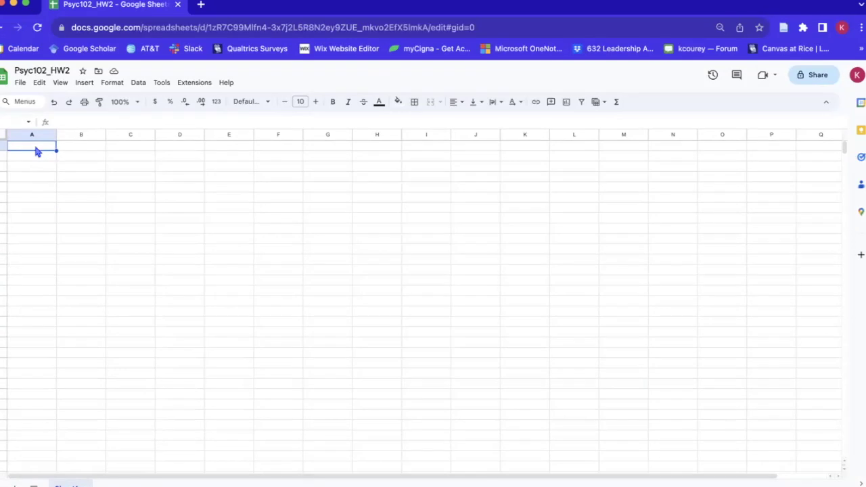
key("ctrl+v")
left_click(133, 272)
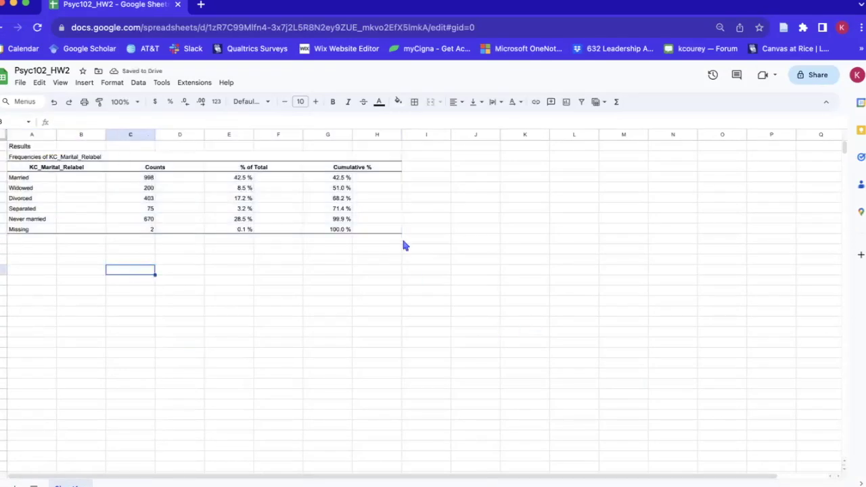
Step: Delete the empty spacer columns B, D, F and H so the data fills columns A–D
left_click(81, 134)
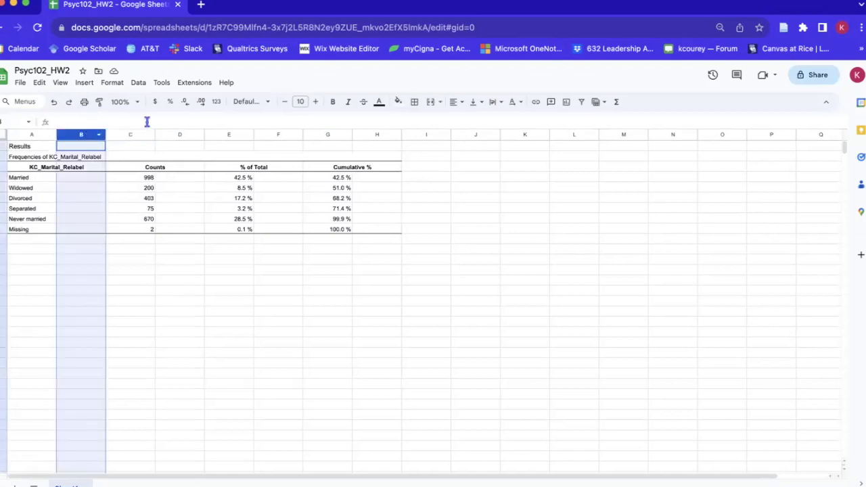
left_click(177, 132, "super")
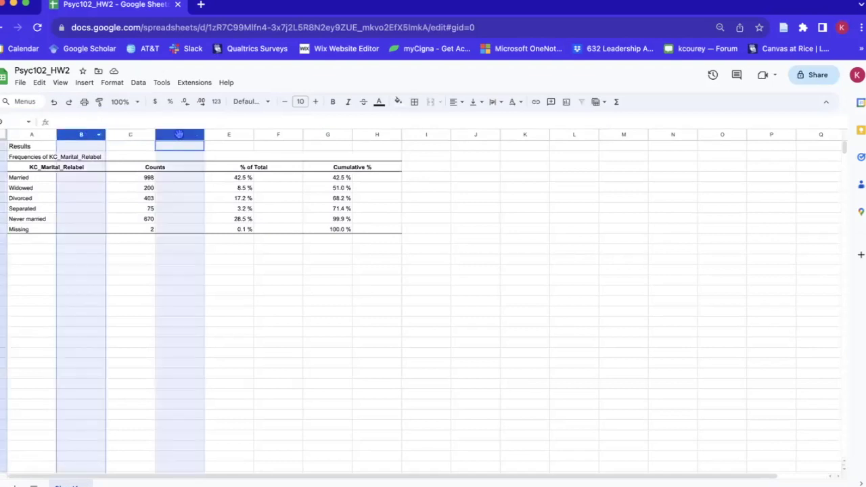
left_click(286, 135, "super")
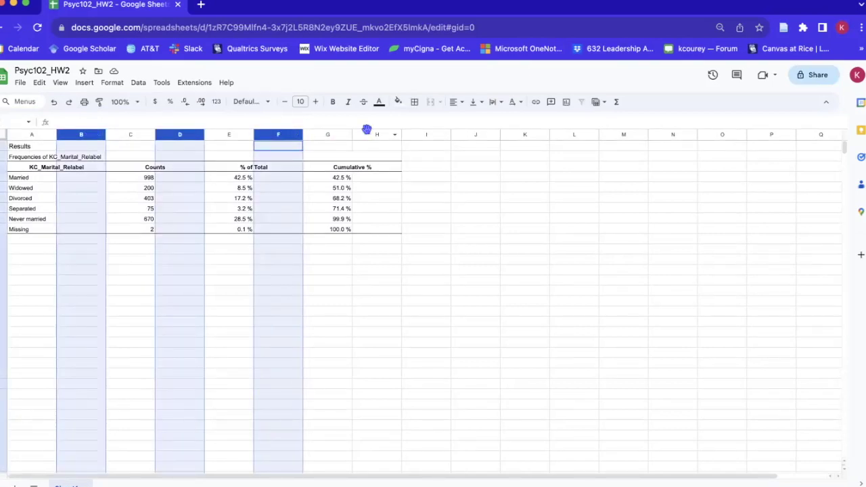
left_click(372, 134, "super")
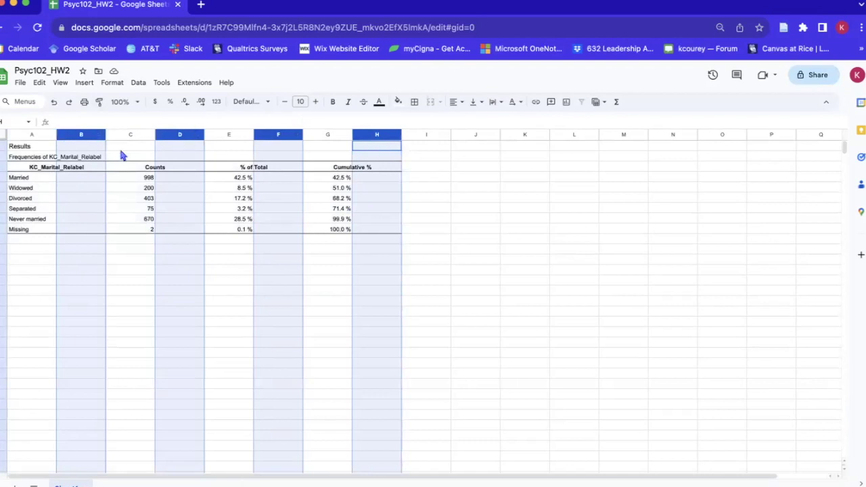
right_click(179, 152)
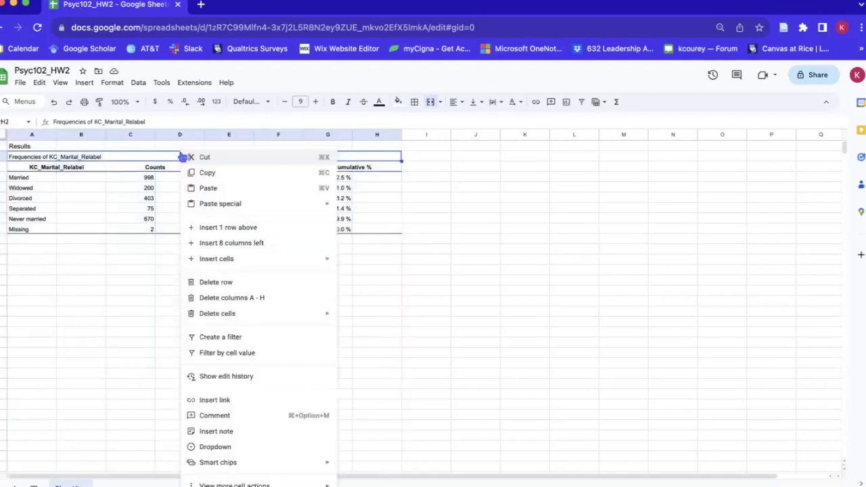
left_click(85, 136)
left_click(86, 135)
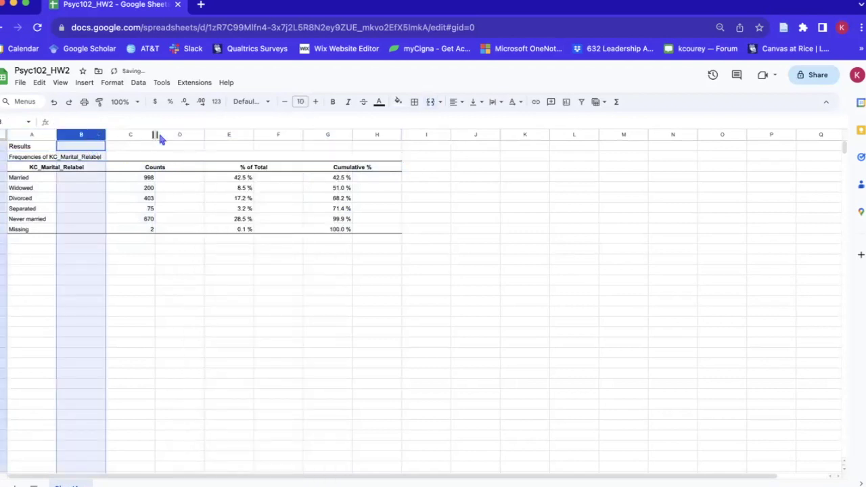
left_click(182, 132, "super")
left_click(278, 134, "super")
left_click(377, 134, "super")
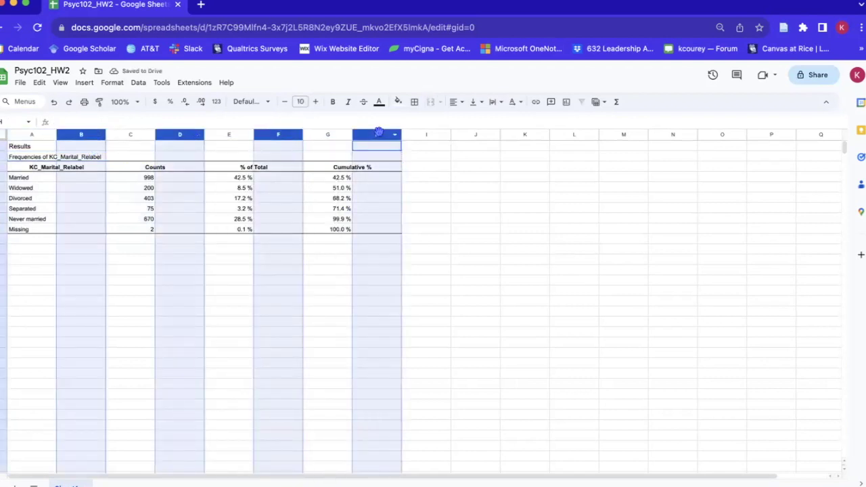
right_click(355, 281)
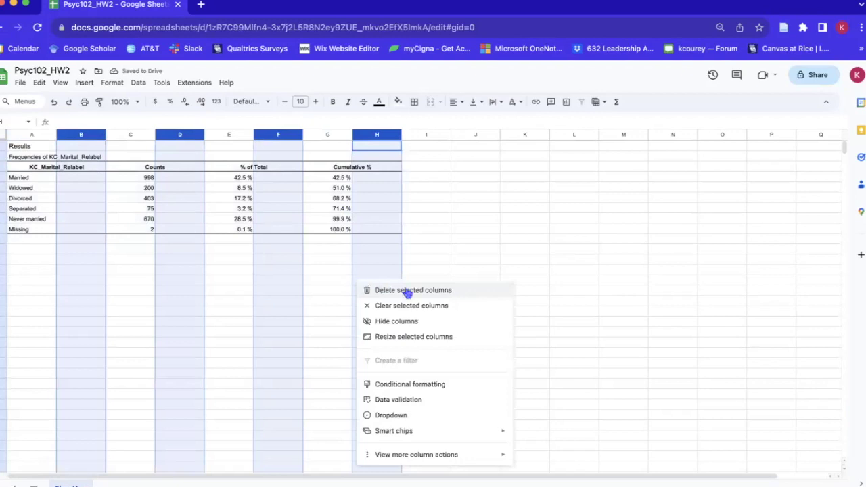
left_click(477, 292)
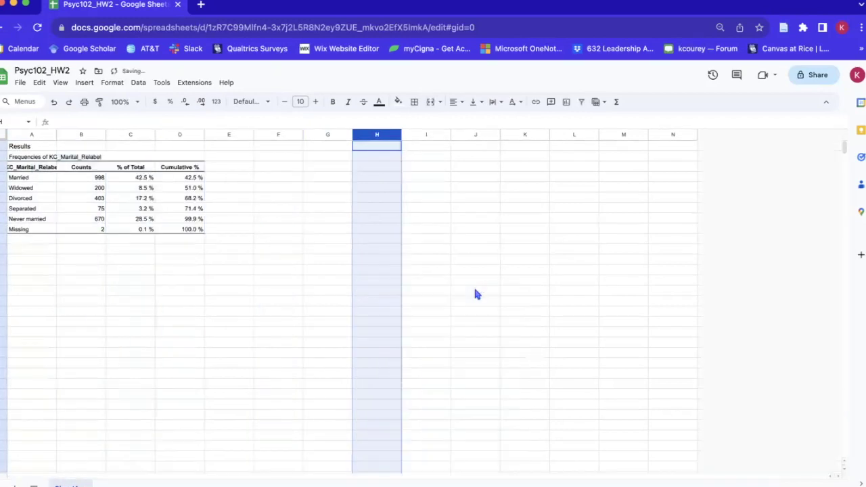
left_click(244, 295)
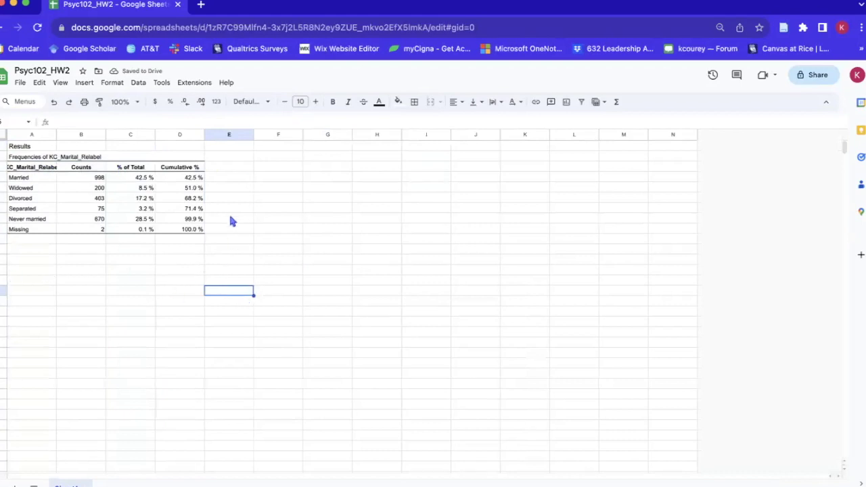
Step: Insert a chart from the marital status labels and Counts (A3:B9) and move it beside the table
left_click_drag(23, 169, 98, 232)
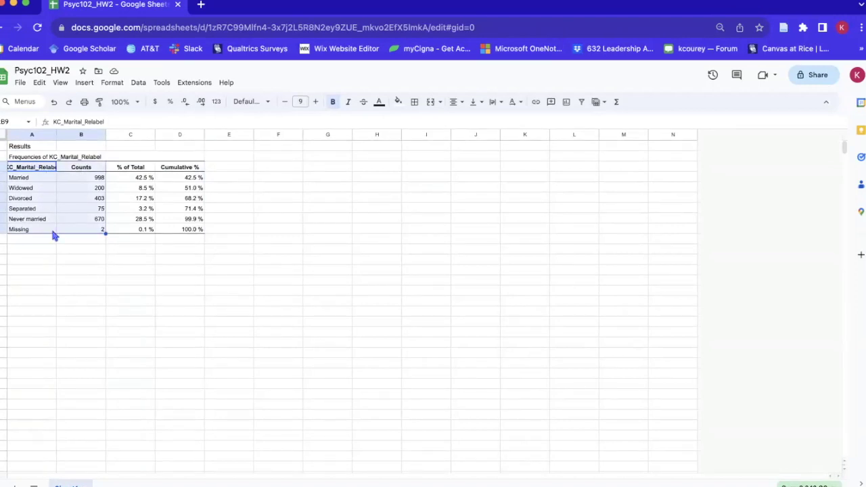
left_click(85, 83)
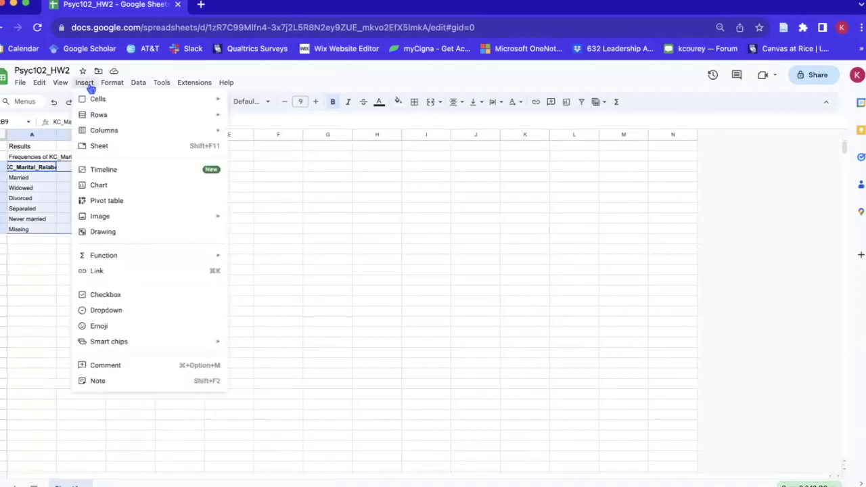
left_click(129, 185)
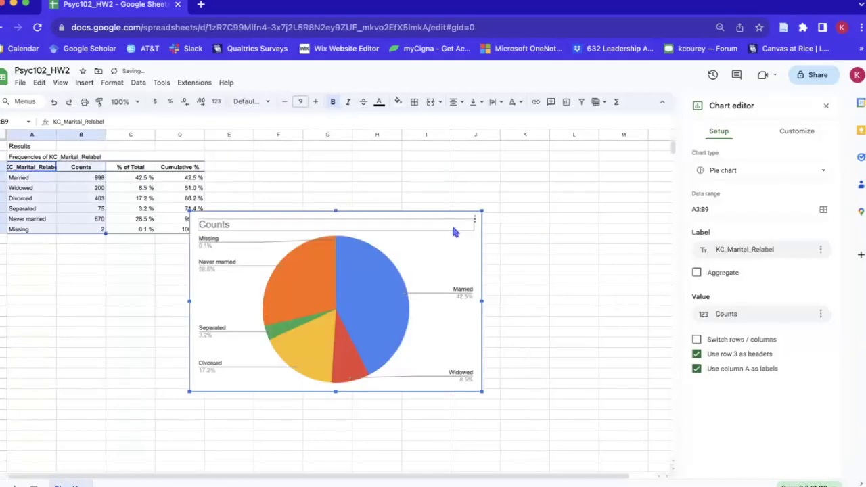
left_click_drag(427, 211, 464, 170)
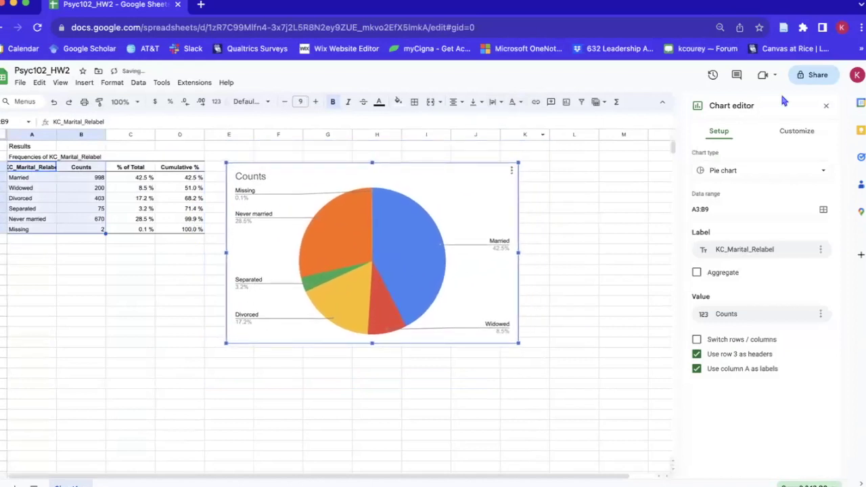
Step: Change the chart type from pie to column chart
left_click(731, 174)
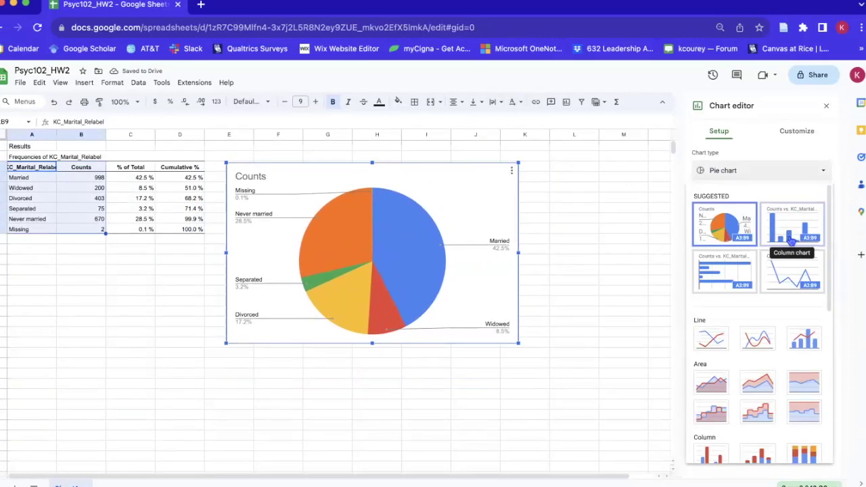
scroll(791, 241, "down", 10)
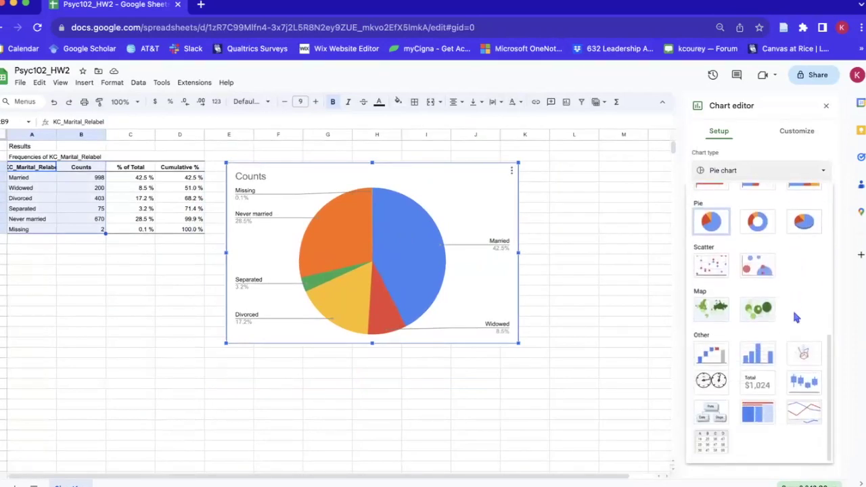
scroll(796, 316, "up", 10)
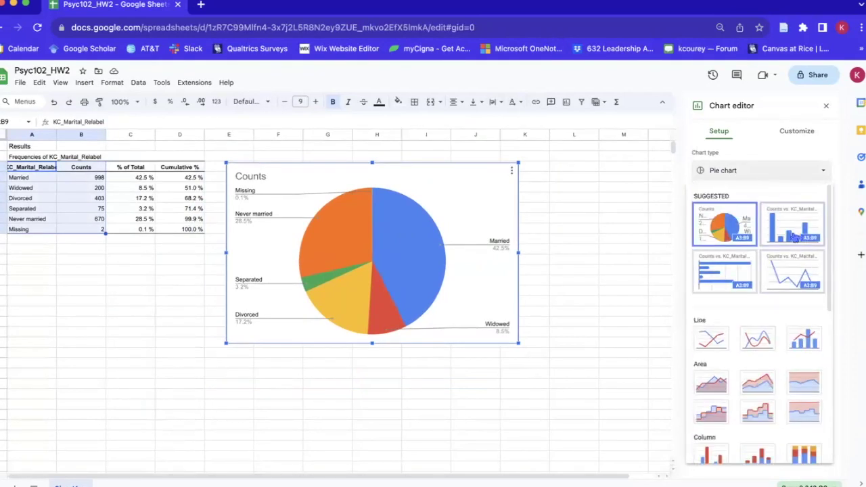
left_click(794, 234)
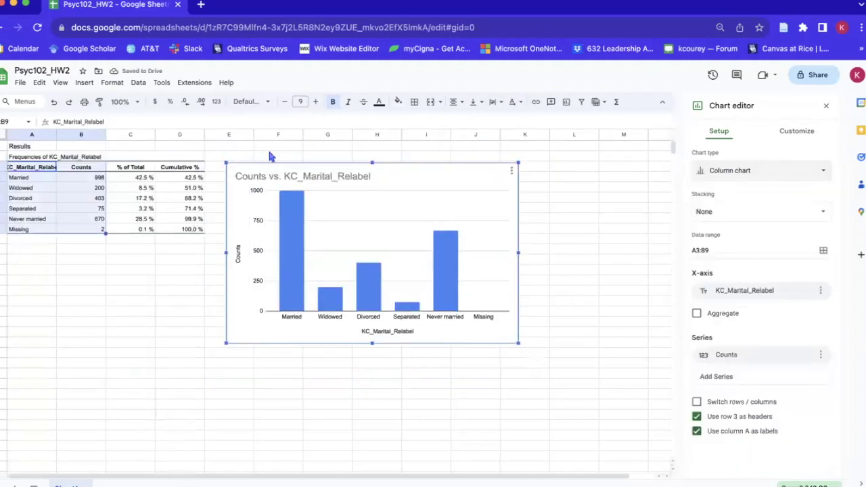
left_click(413, 355)
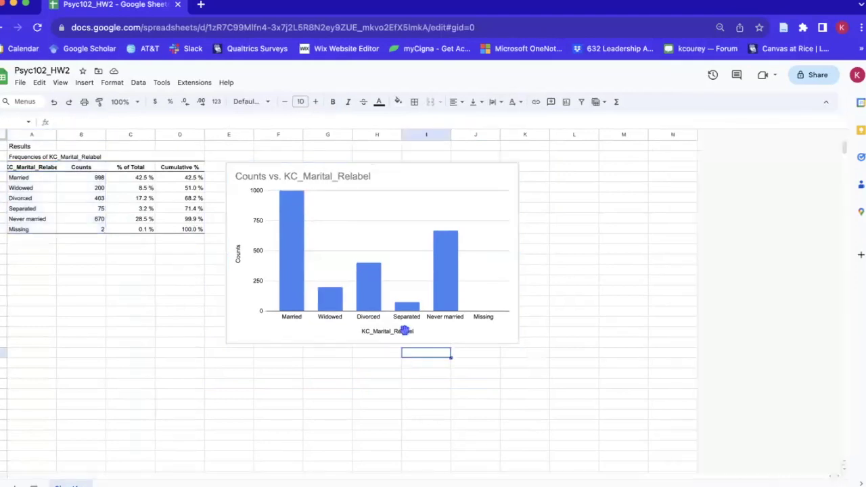
Step: Delete the default chart title and rename the horizontal axis title to 'Marital Status'
double_click(358, 181)
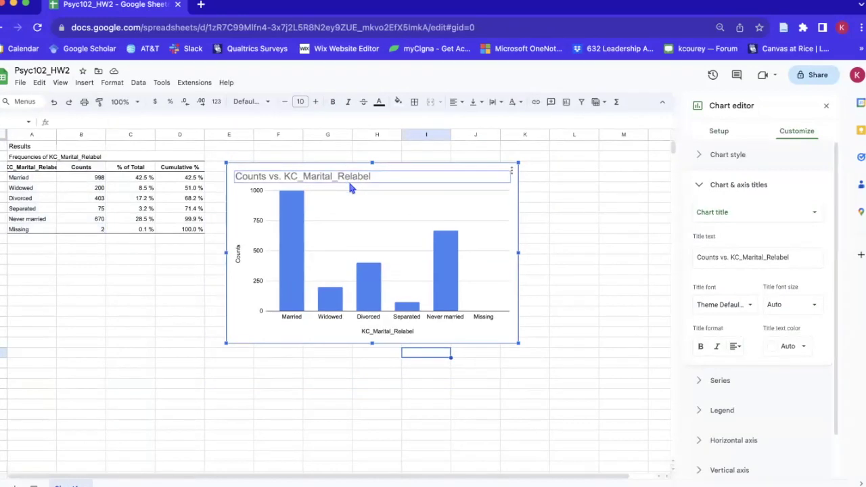
key("BackSpace")
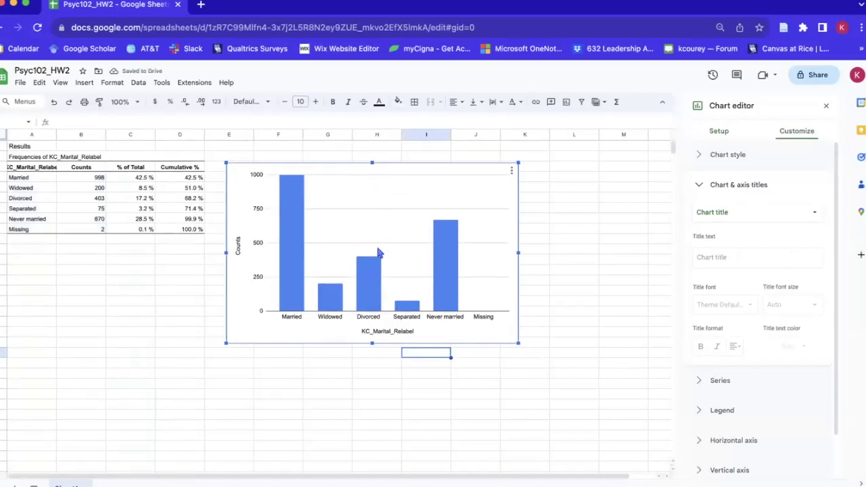
left_click(377, 333)
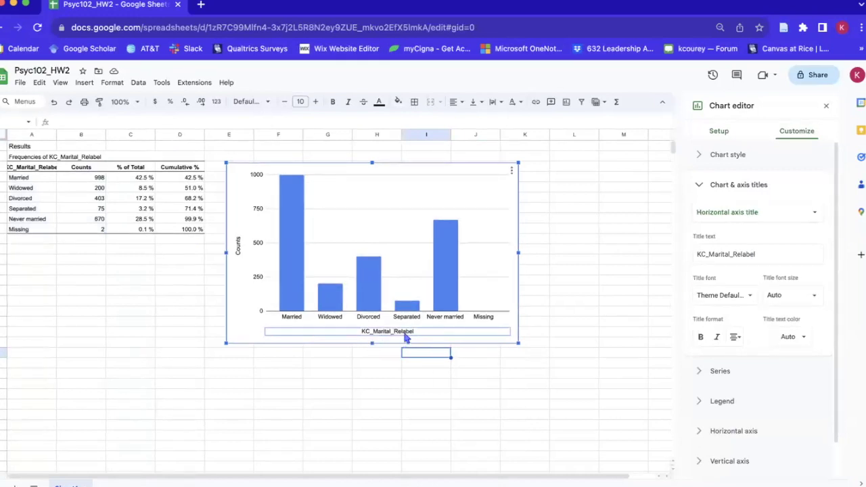
double_click(405, 330)
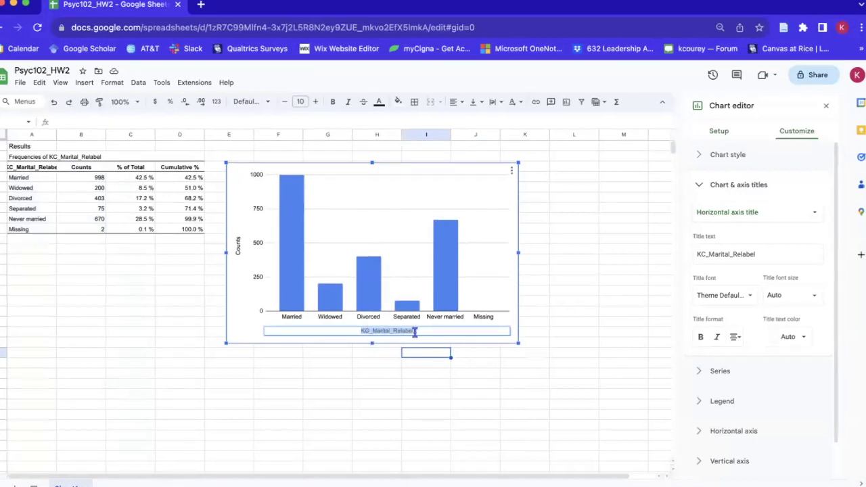
type("Marital Status")
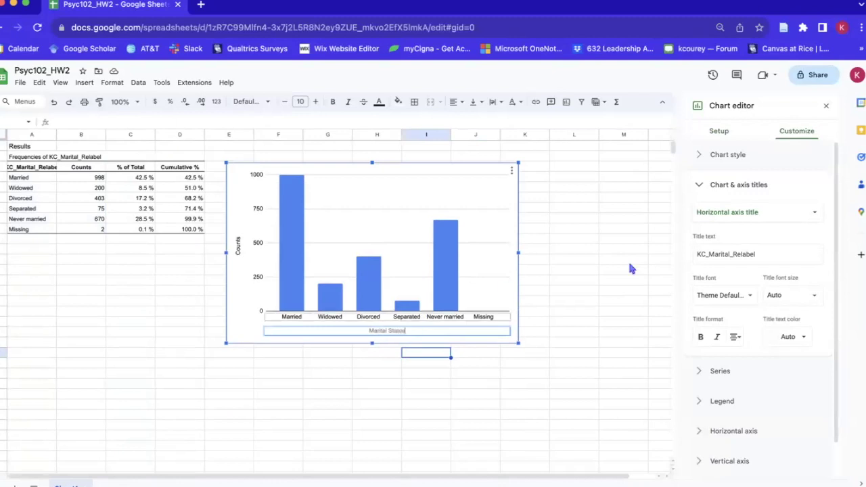
Step: Make the Marital Status axis title bold
left_click(732, 258)
triple_click(732, 257)
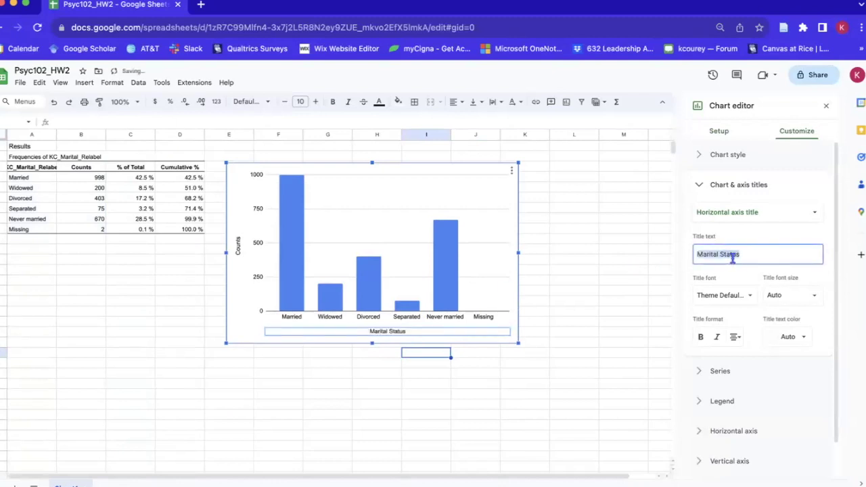
left_click(701, 339)
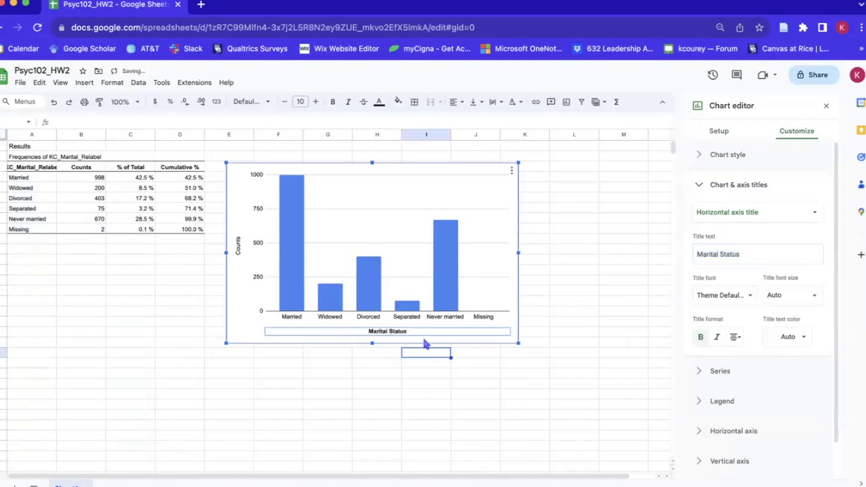
left_click(429, 376)
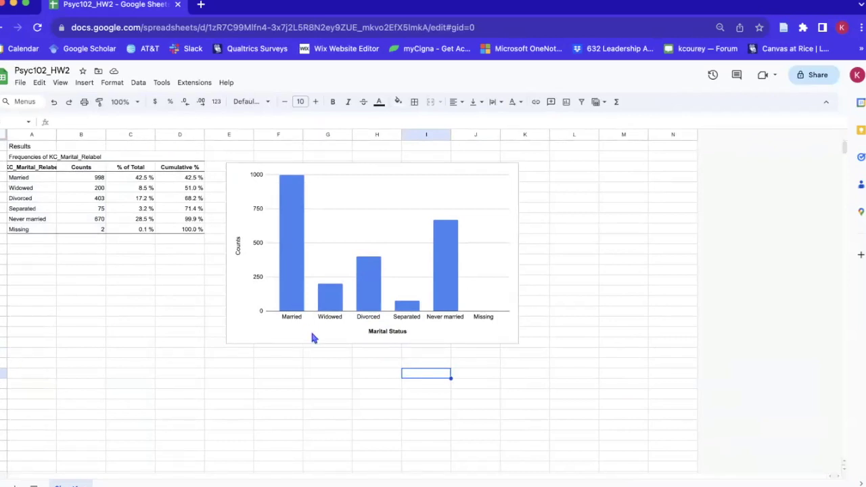
Step: Turn on major tick marks for the chart's horizontal axis
left_click(294, 322)
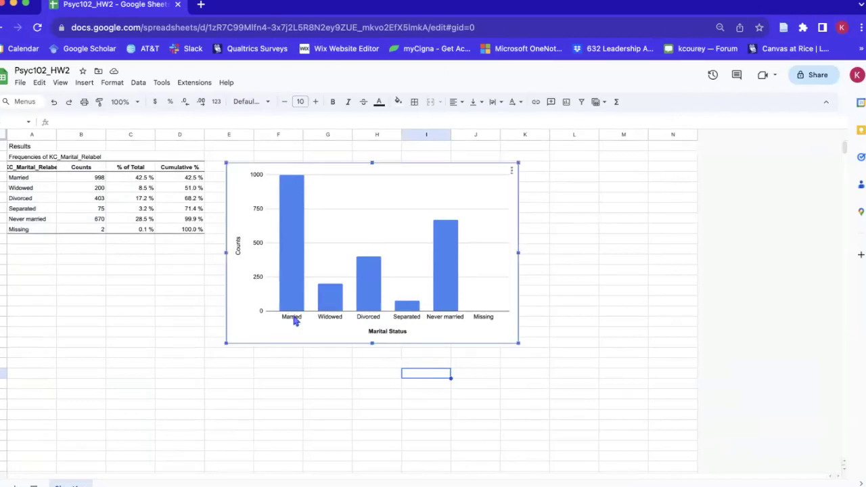
double_click(293, 320)
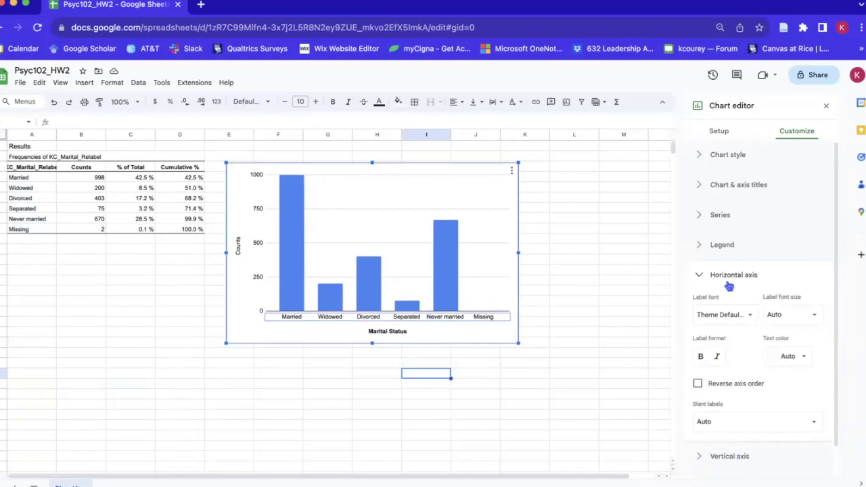
scroll(730, 285, "down", 1)
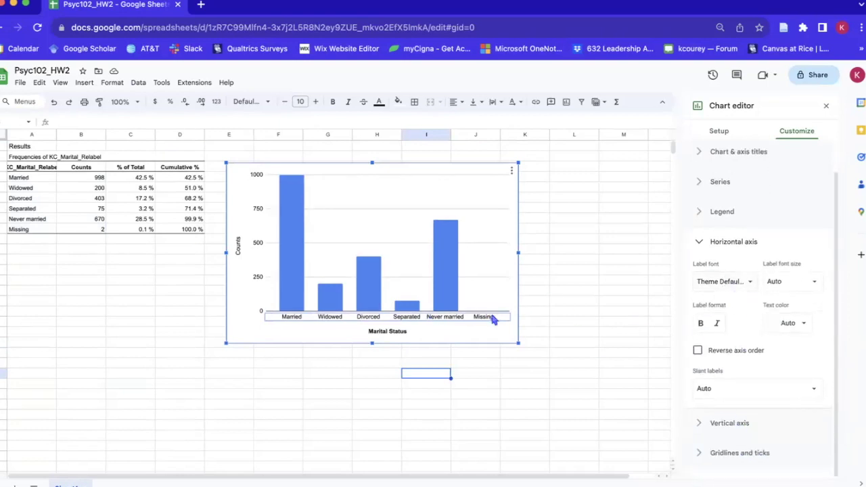
left_click(757, 454)
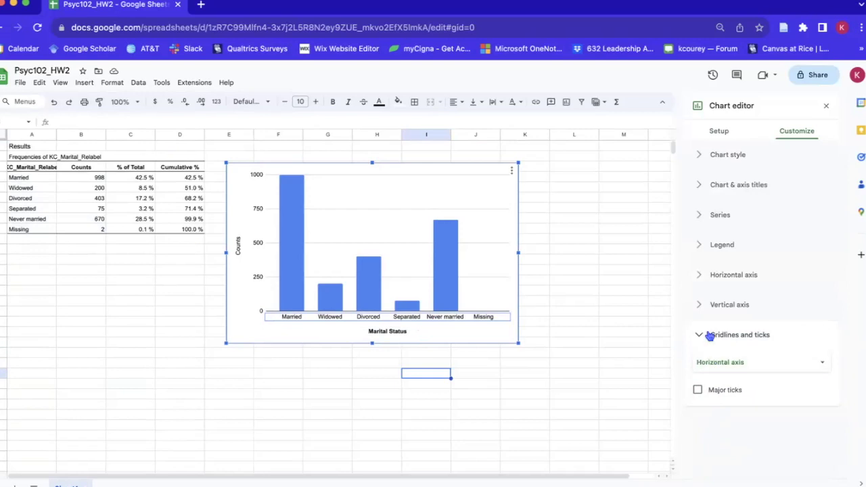
left_click(699, 391)
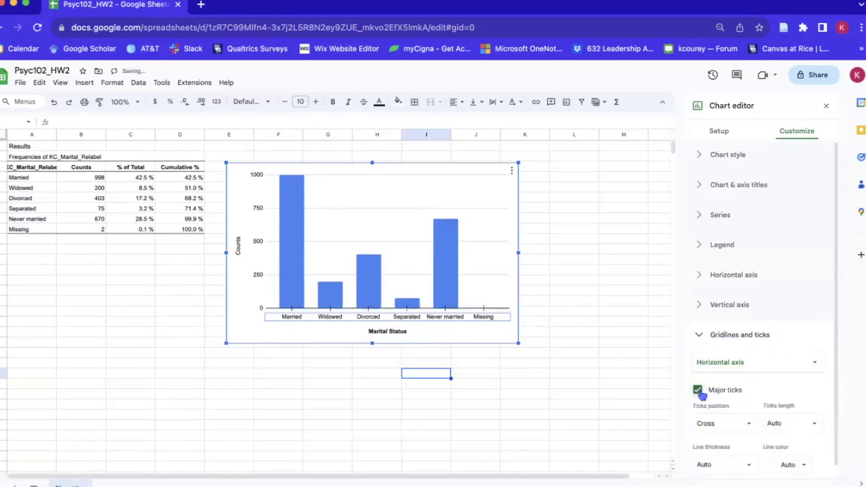
left_click(610, 365)
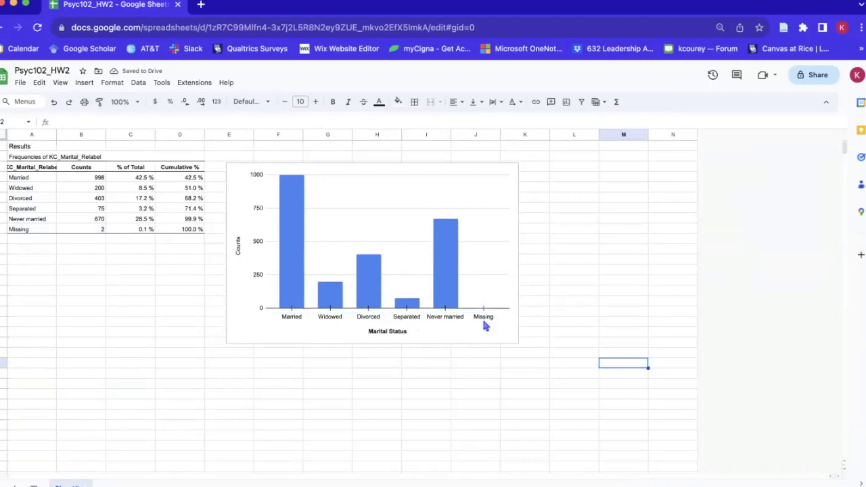
Step: Set the horizontal axis ticks to Outside position with 6px length
double_click(502, 312)
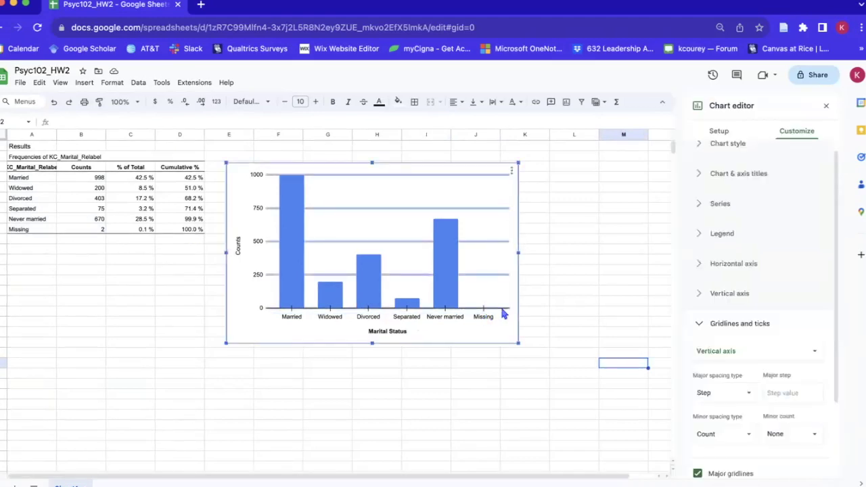
scroll(724, 399, "down", 2)
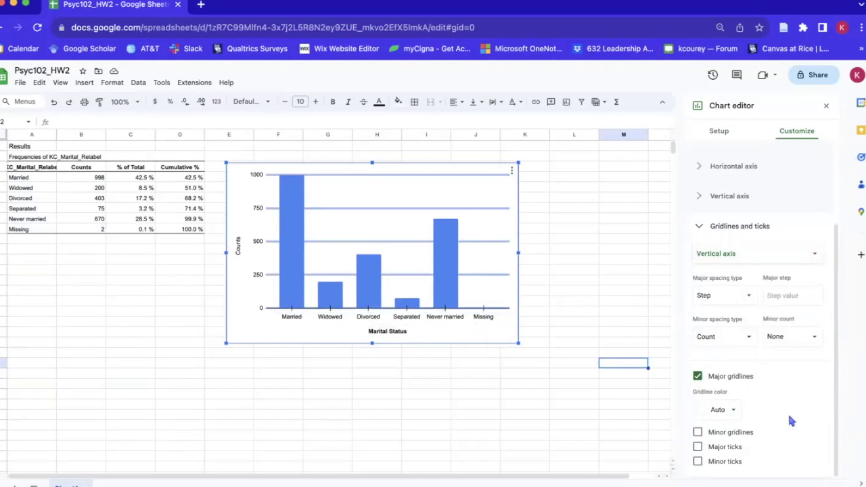
left_click(704, 230)
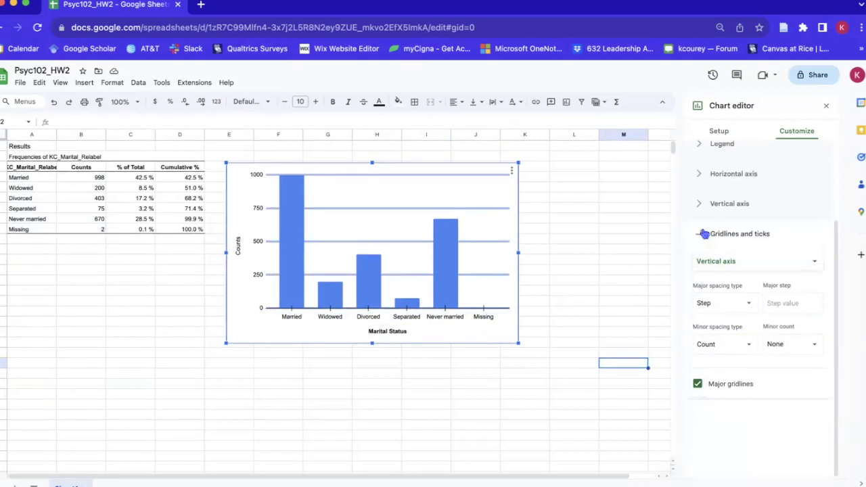
left_click(715, 334)
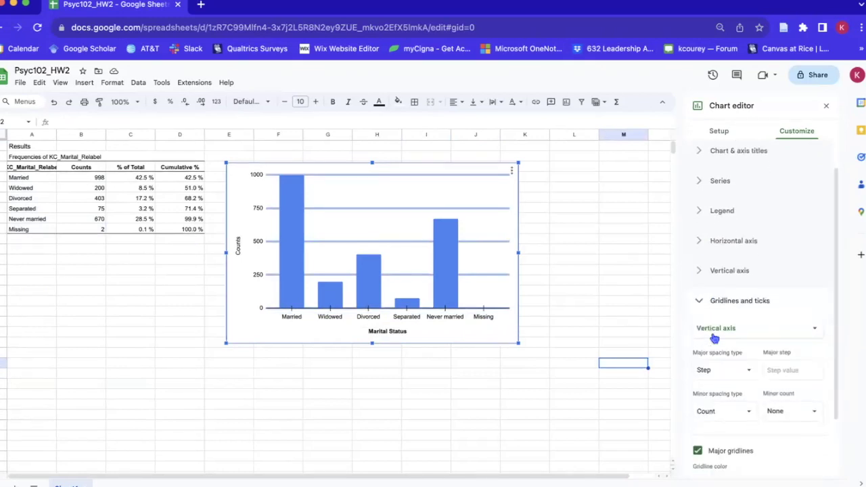
left_click(725, 253)
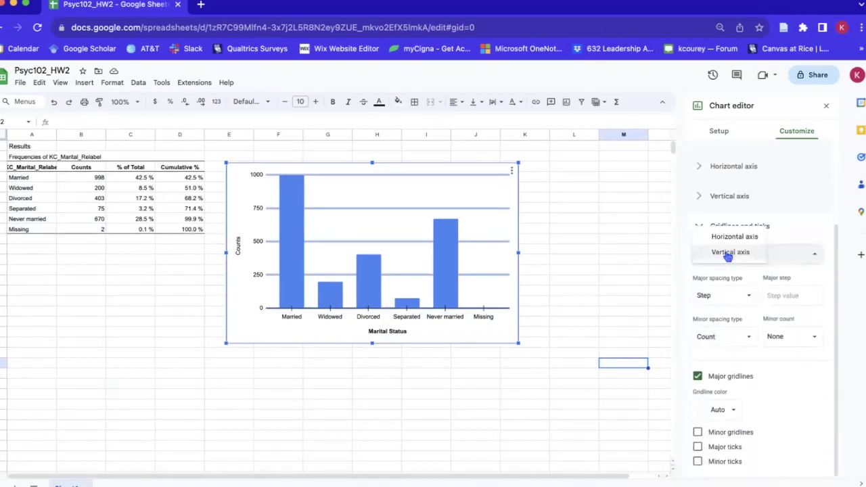
left_click(728, 239)
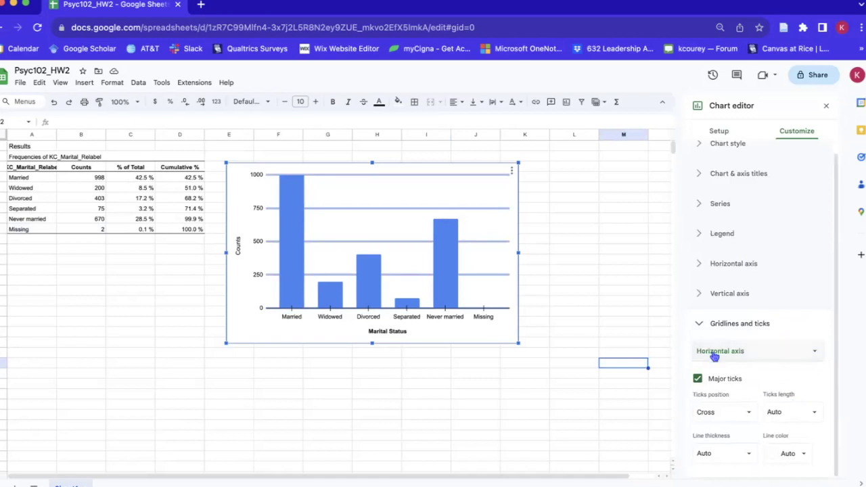
left_click(737, 417)
left_click(732, 381)
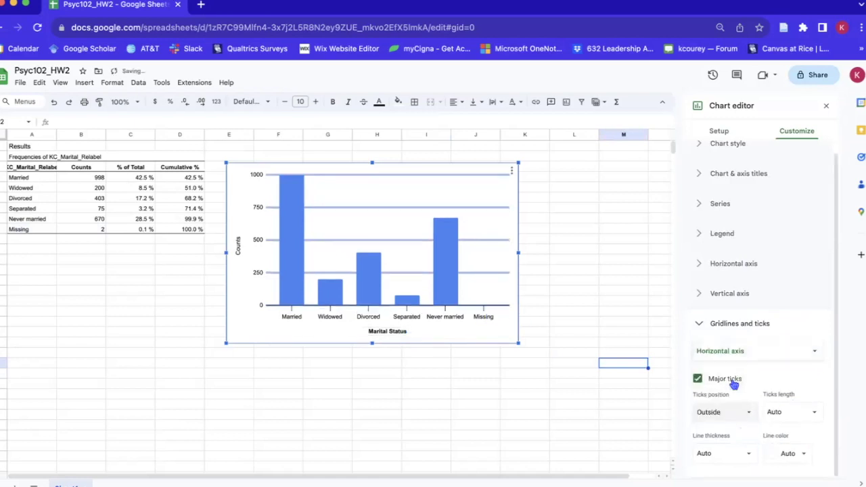
left_click(791, 411)
left_click(787, 345)
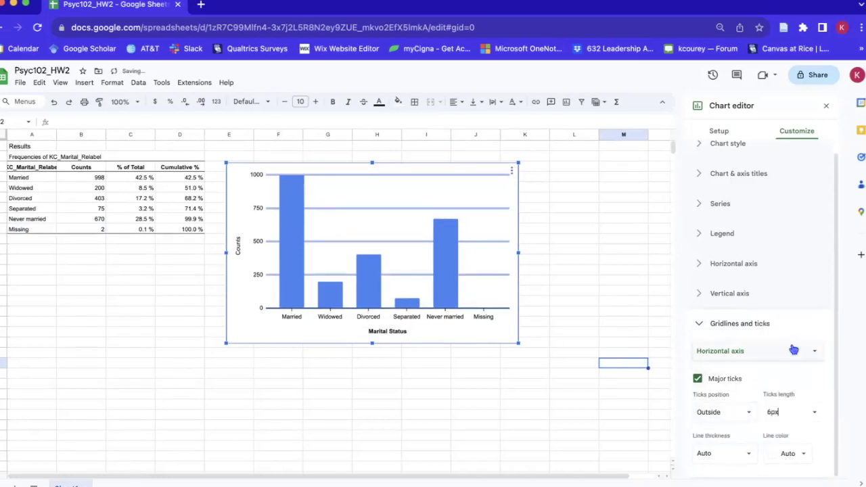
left_click(564, 352)
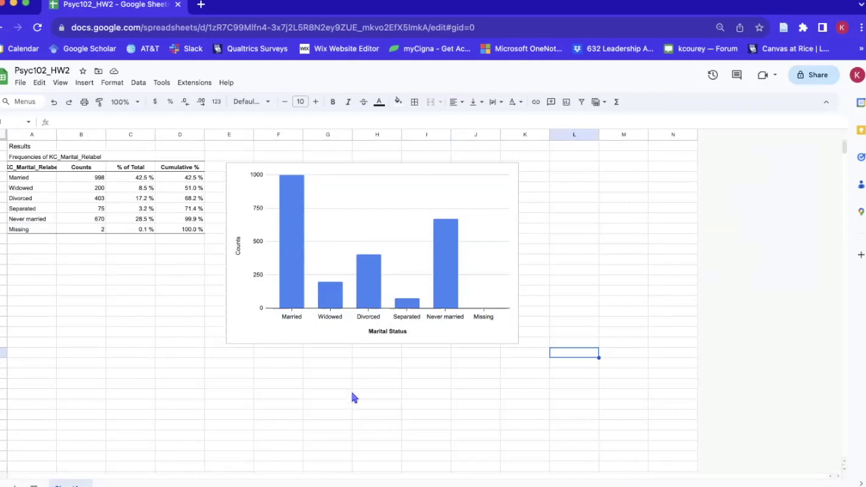
Step: Bold the Counts axis title and turn on Show axis line for the vertical axis
double_click(238, 243)
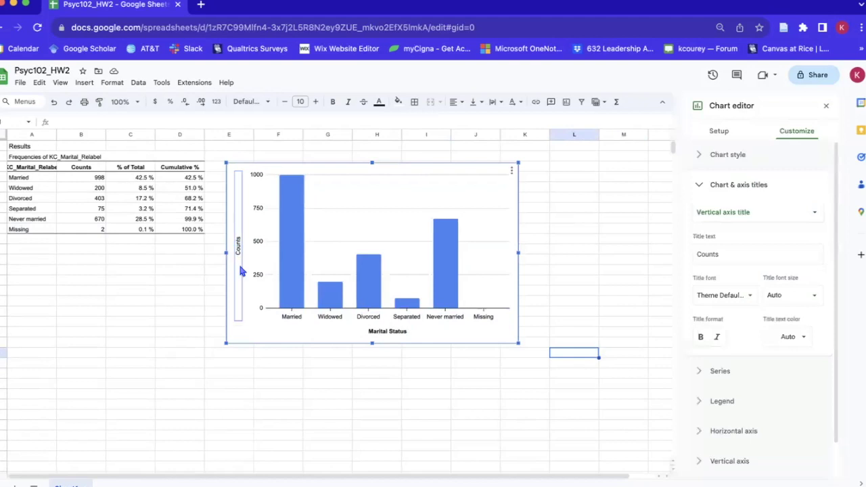
left_click(702, 337)
left_click(263, 252)
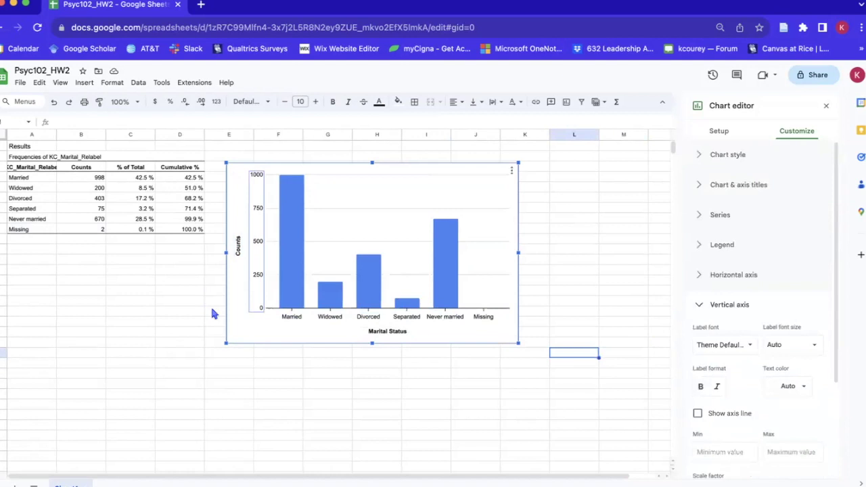
scroll(806, 321, "down", 3)
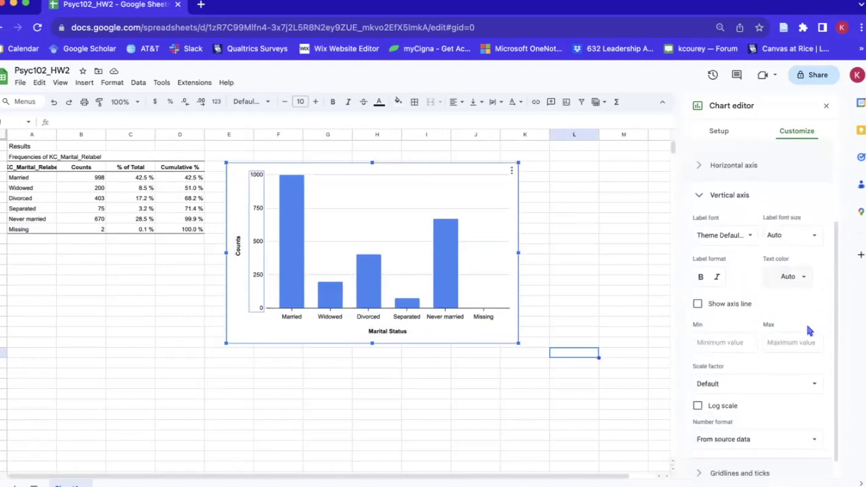
scroll(711, 304, "up", 1)
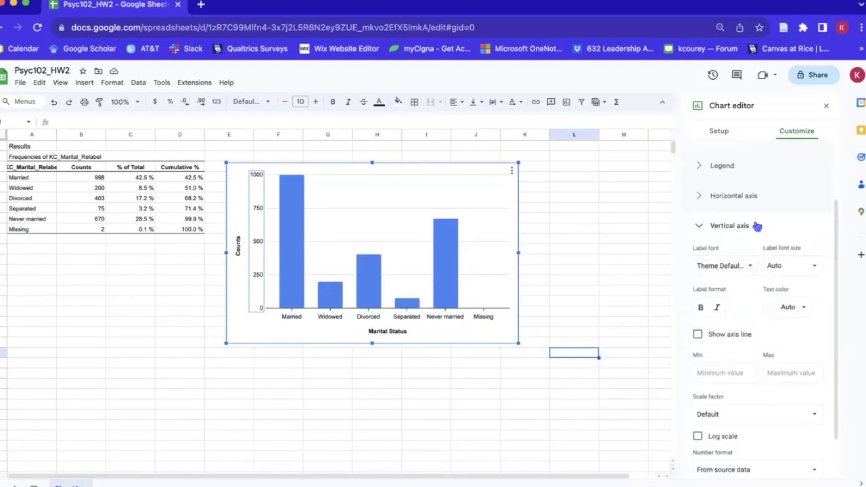
scroll(763, 229, "down", 1)
left_click(697, 300)
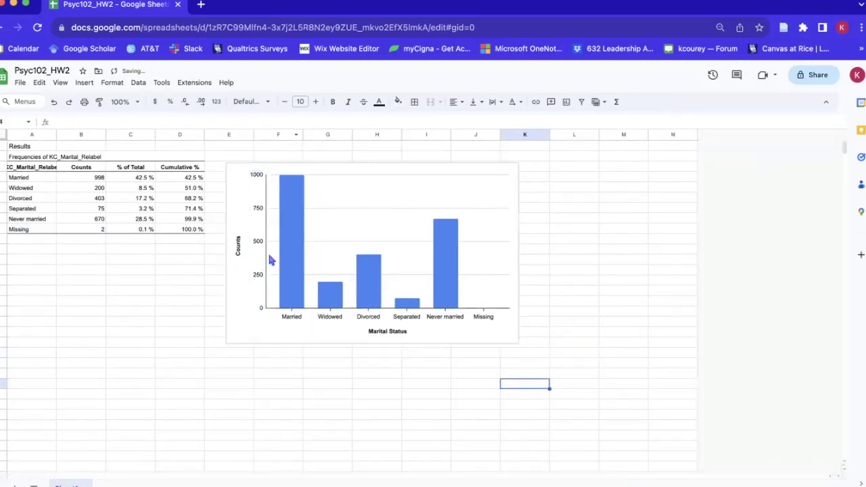
Step: Add major ticks to the vertical axis, positioned Outside with 6px length
scroll(792, 384, "up", 2)
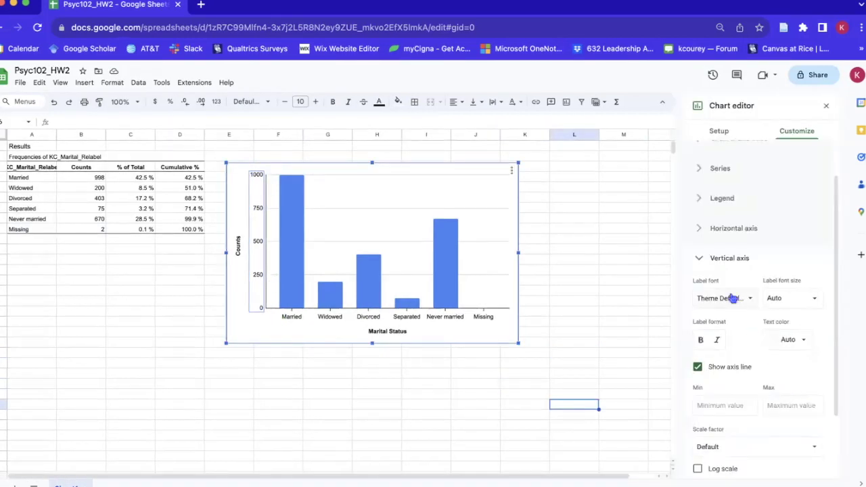
scroll(735, 291, "down", 3)
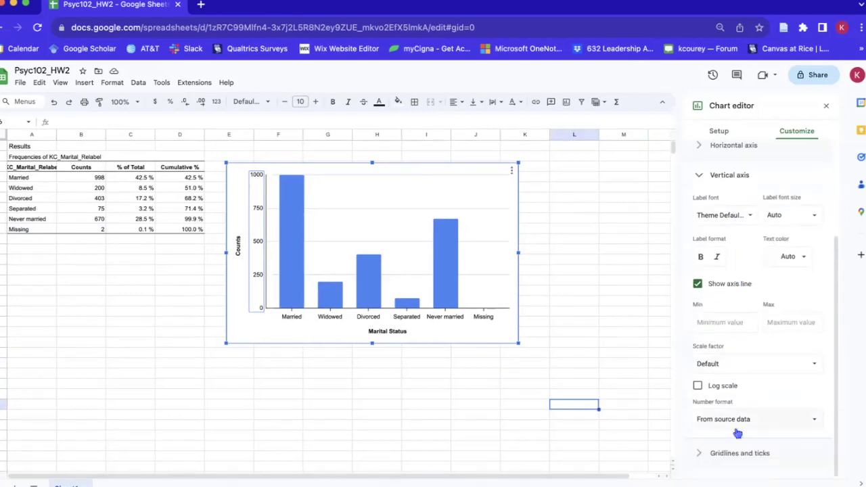
left_click(737, 457)
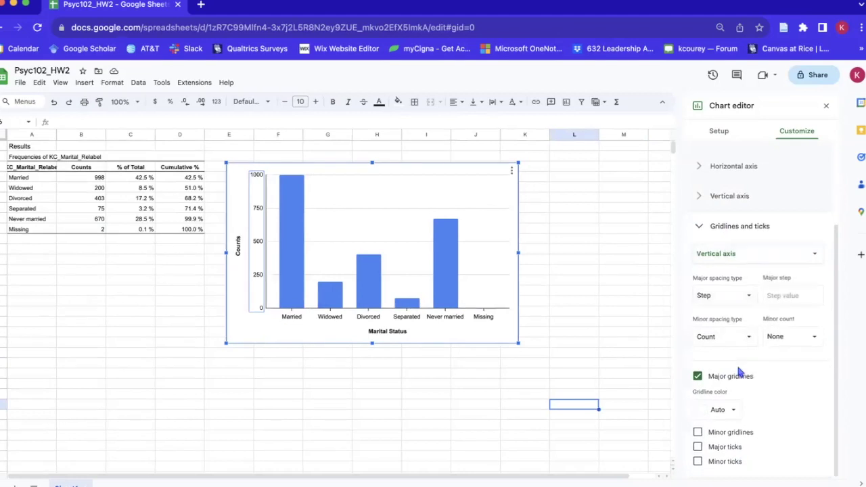
left_click(737, 448)
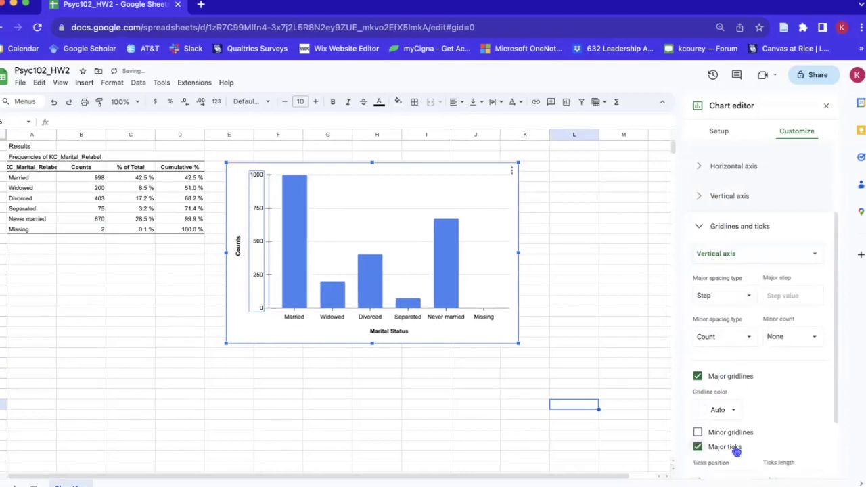
scroll(738, 433, "down", 2)
left_click(741, 398)
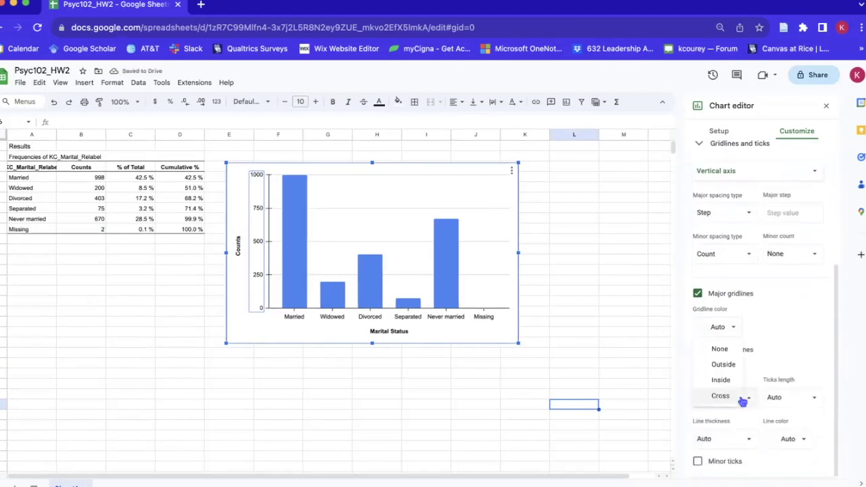
left_click(728, 364)
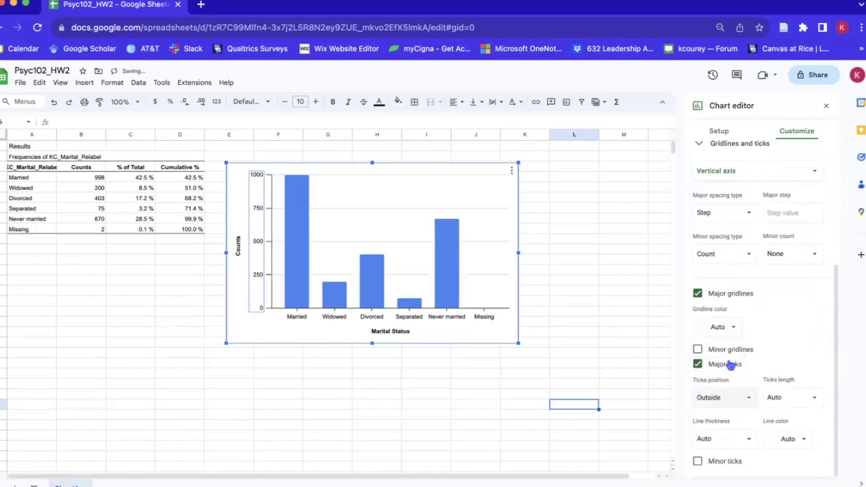
left_click(788, 395)
left_click(788, 435)
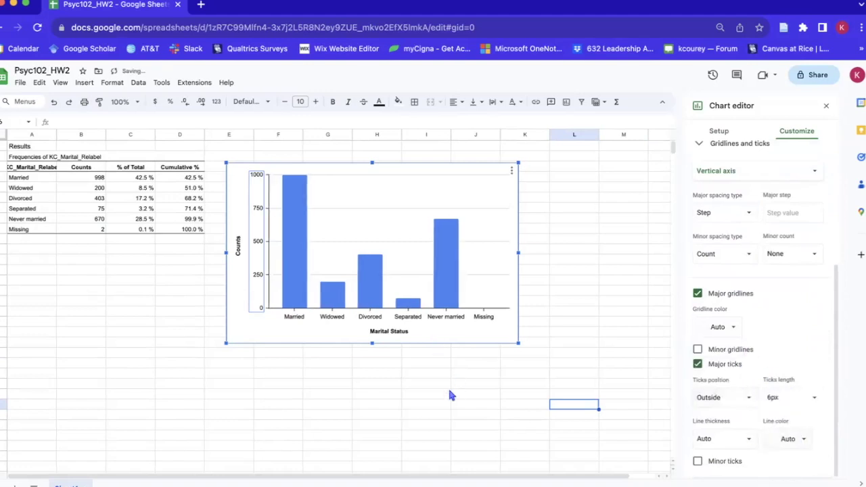
left_click(448, 391)
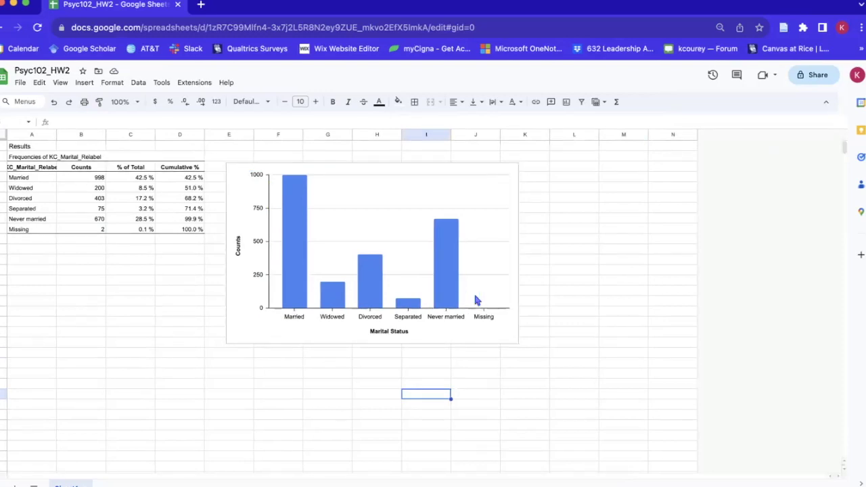
Step: Uncheck Major gridlines to remove the chart's horizontal gridlines
left_click(501, 244)
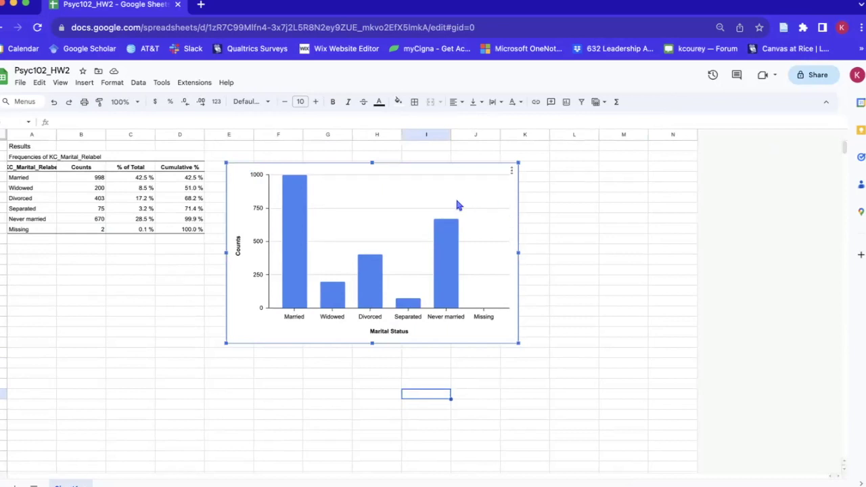
double_click(508, 270)
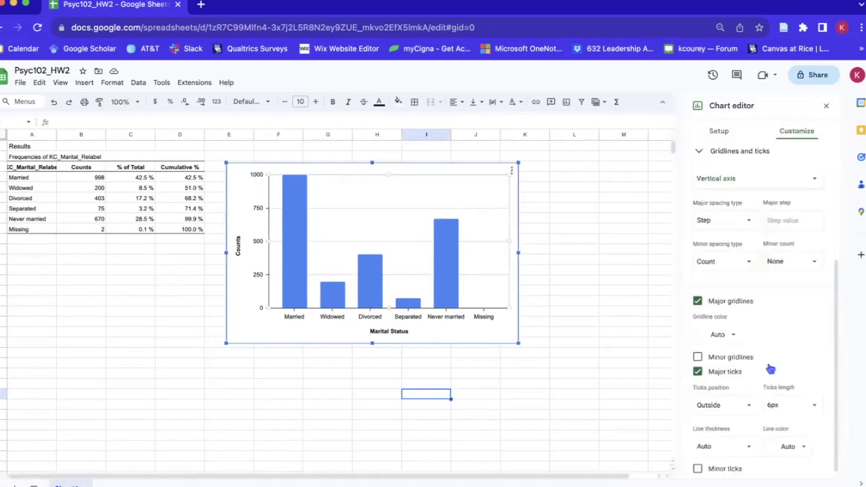
scroll(770, 369, "up", 1)
scroll(770, 369, "up", 1)
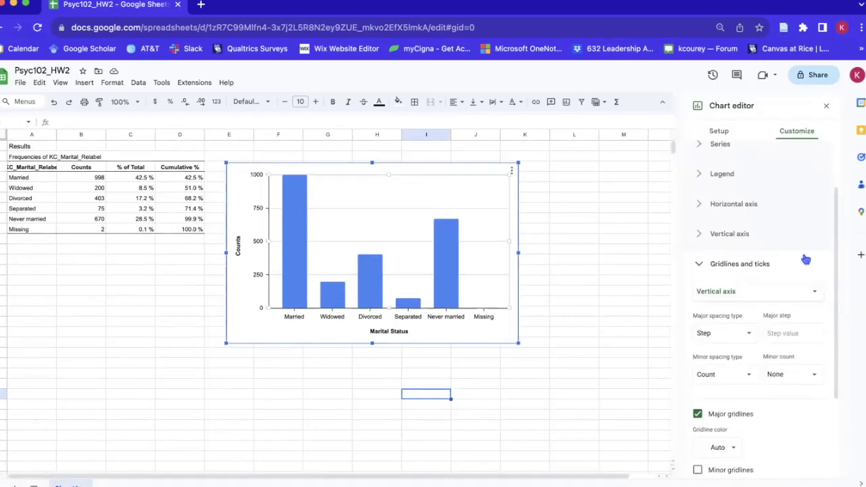
scroll(804, 255, "down", 2)
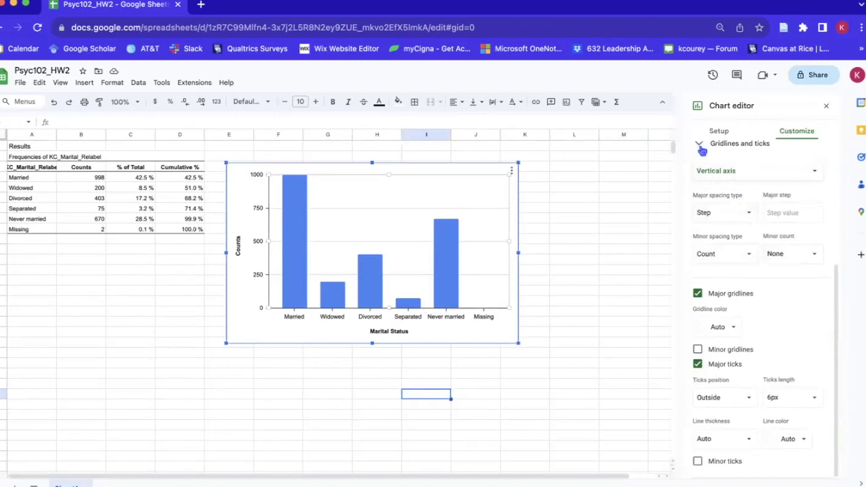
left_click(697, 294)
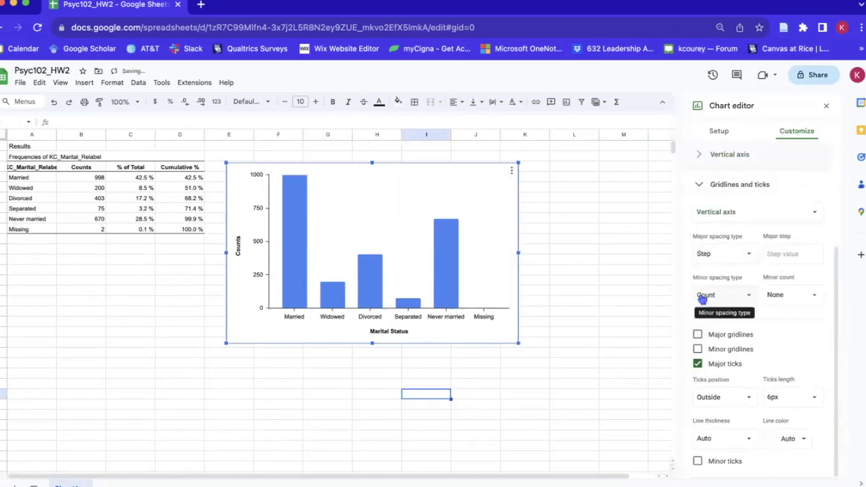
left_click(582, 291)
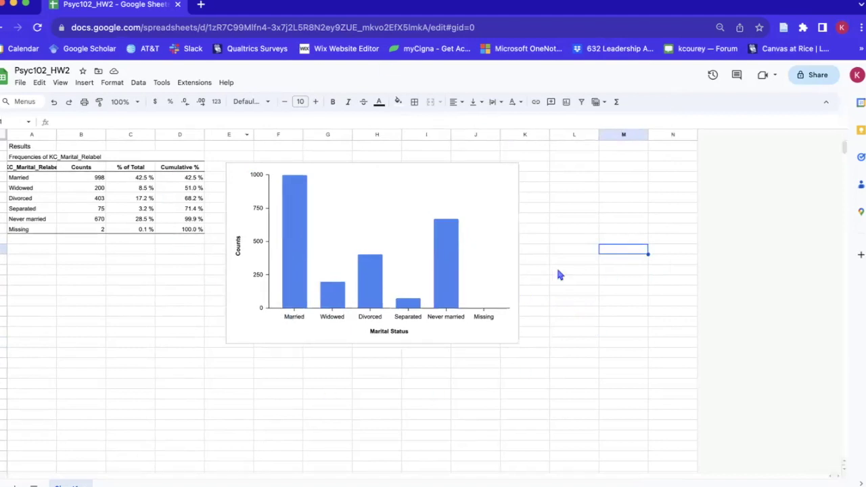
Step: Set the Counts series fill color to light blue and line color to black
left_click(446, 273)
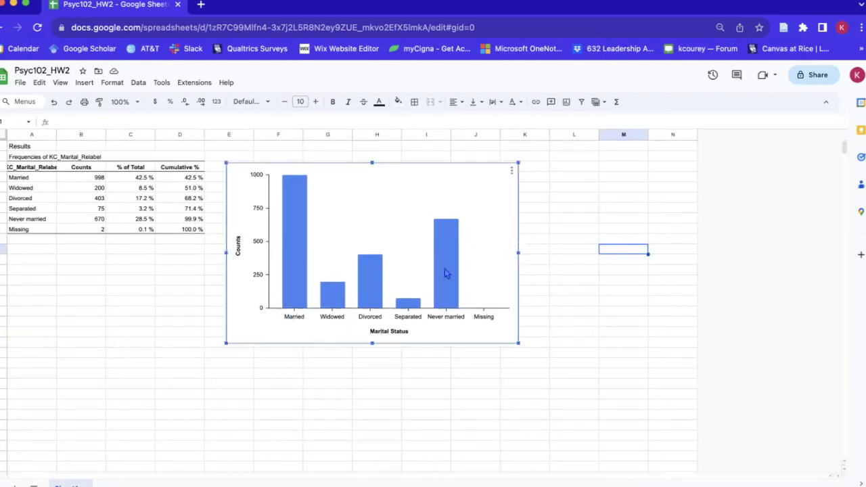
double_click(445, 271)
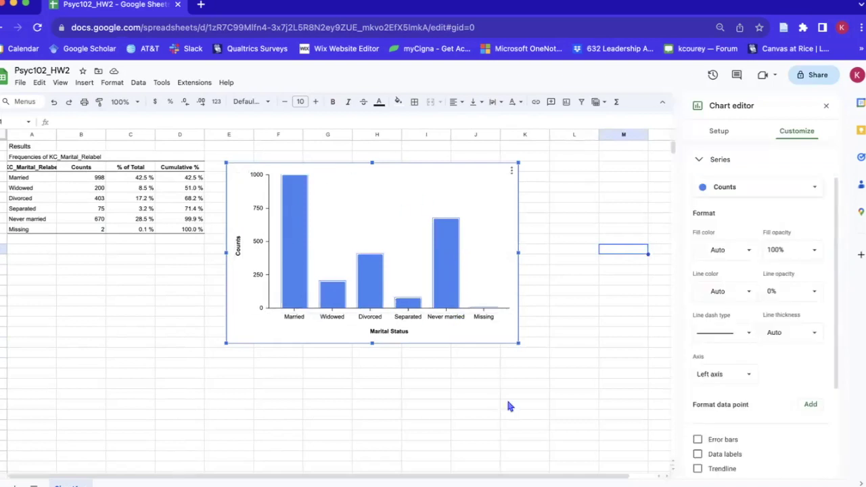
left_click(741, 252)
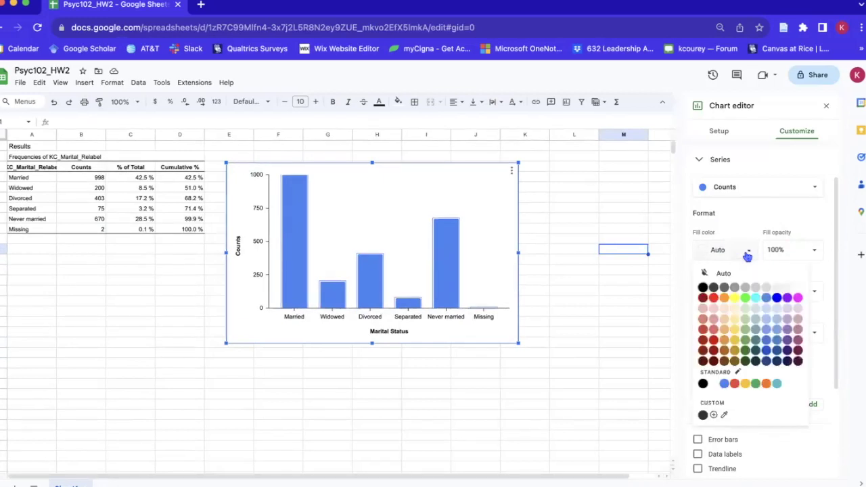
left_click(767, 307)
left_click(729, 292)
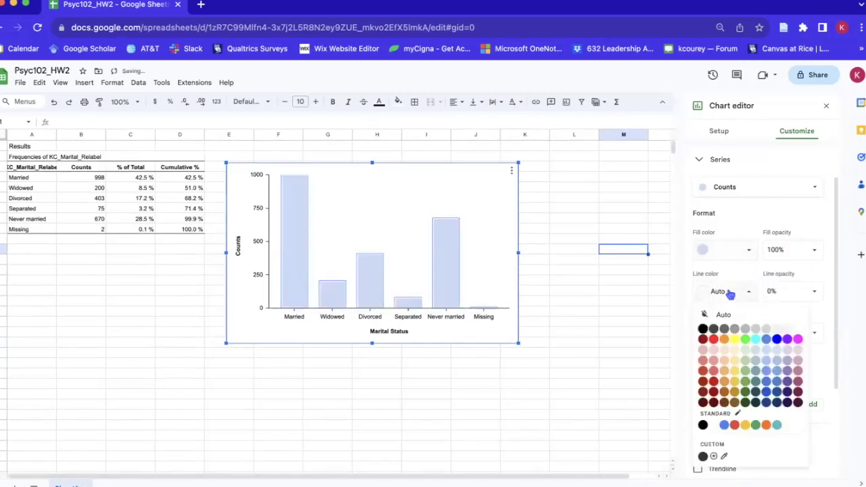
left_click(703, 329)
left_click(582, 335)
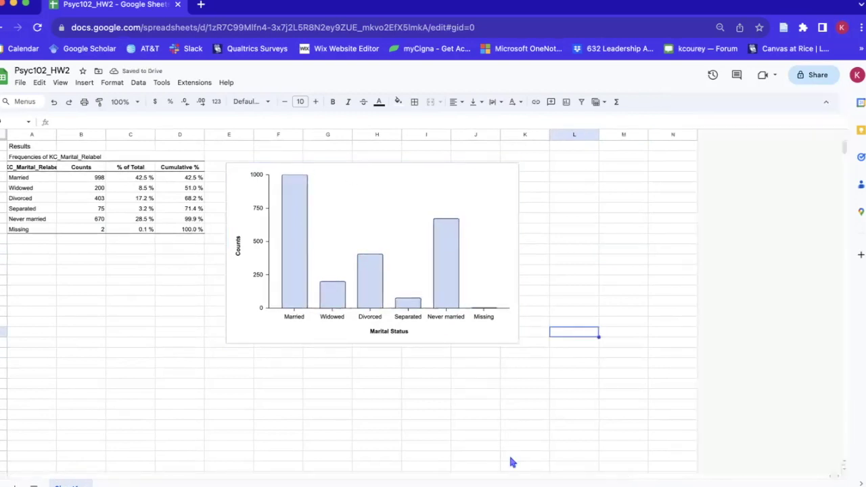
left_click(482, 323)
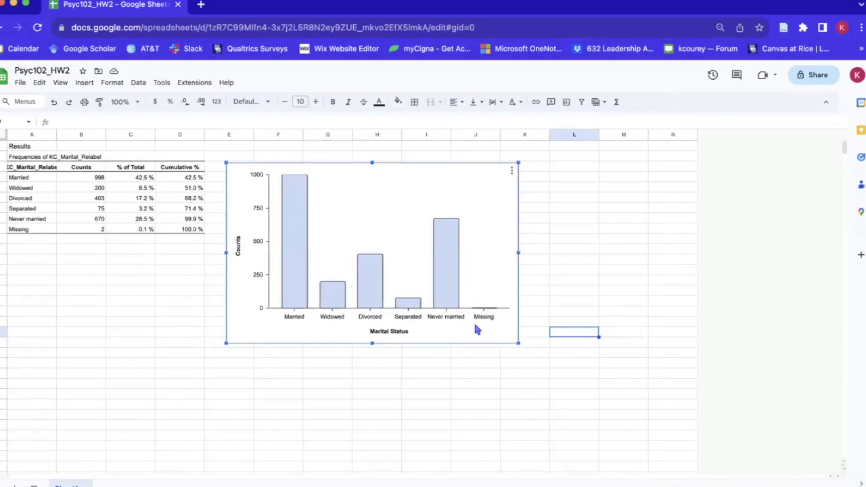
Step: Edit the chart's data range to end at row 9, dropping the Missing category
double_click(476, 330)
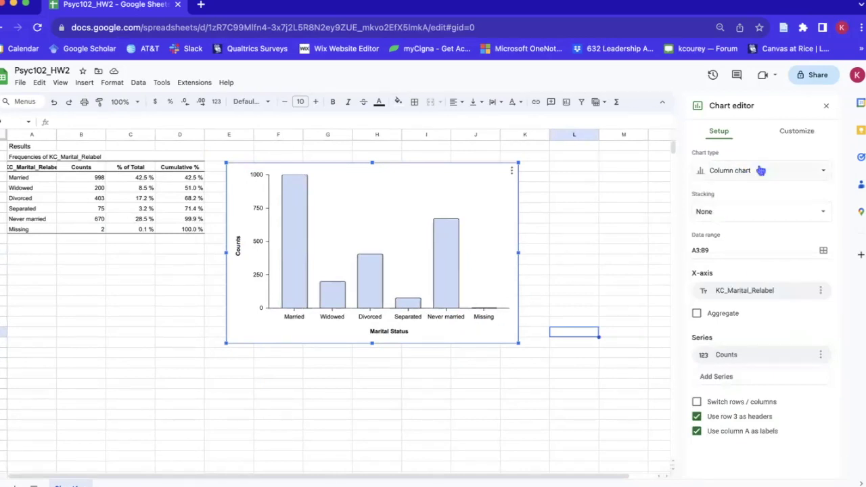
left_click(754, 250)
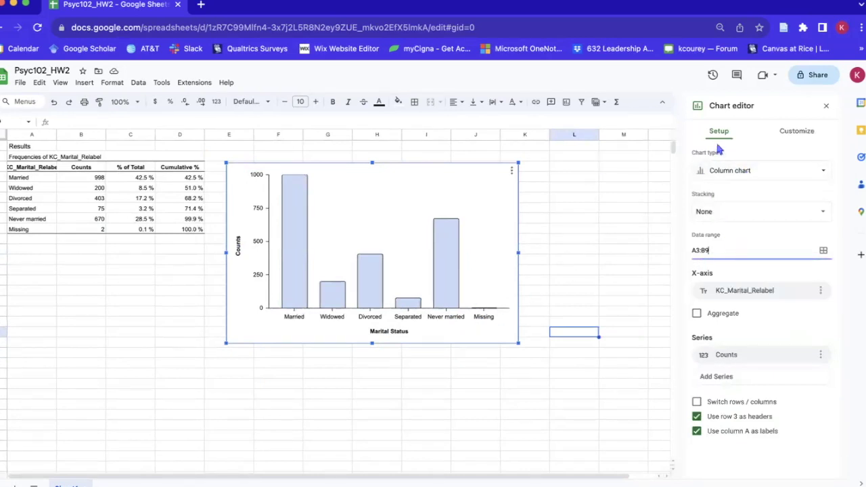
left_click(555, 365)
double_click(488, 240)
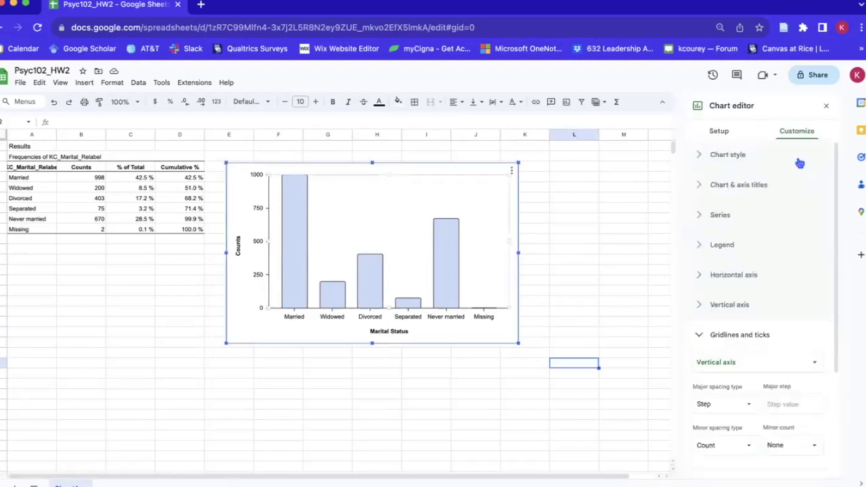
left_click(711, 131)
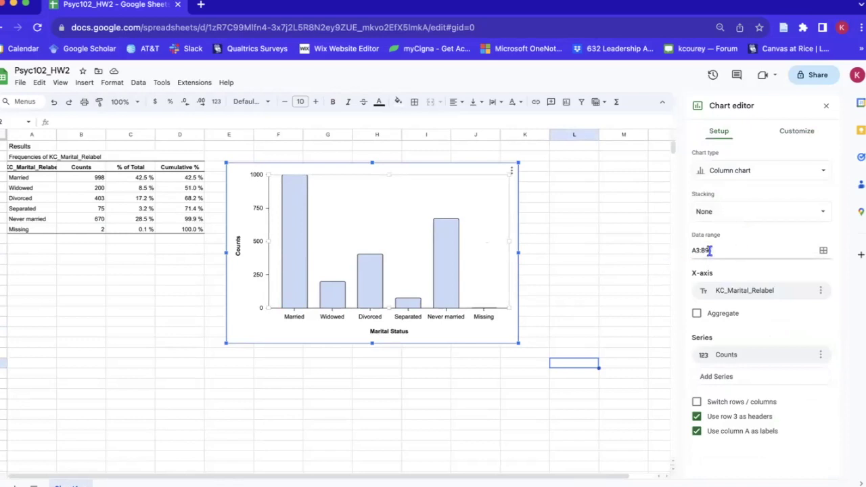
left_click(823, 250)
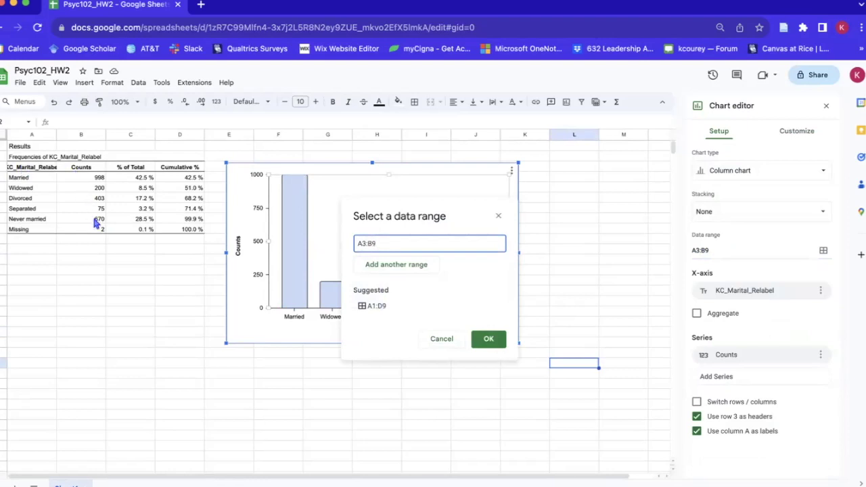
key("BackSpace")
type("9")
left_click(488, 338)
left_click(581, 264)
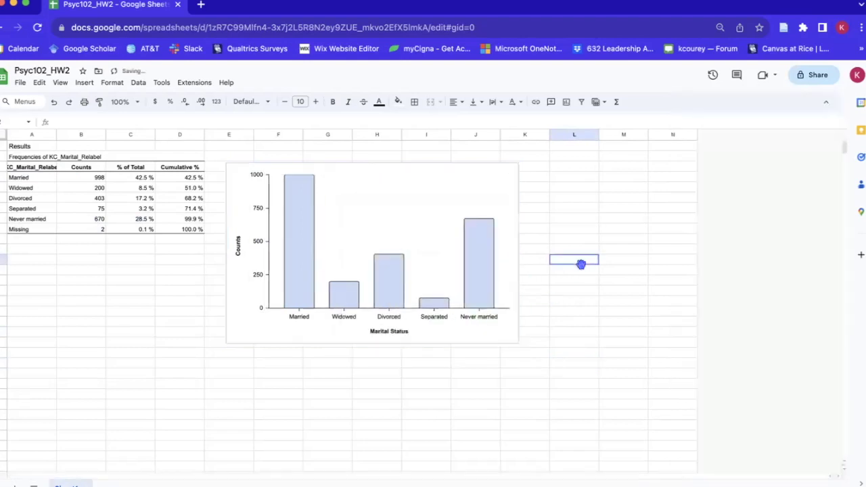